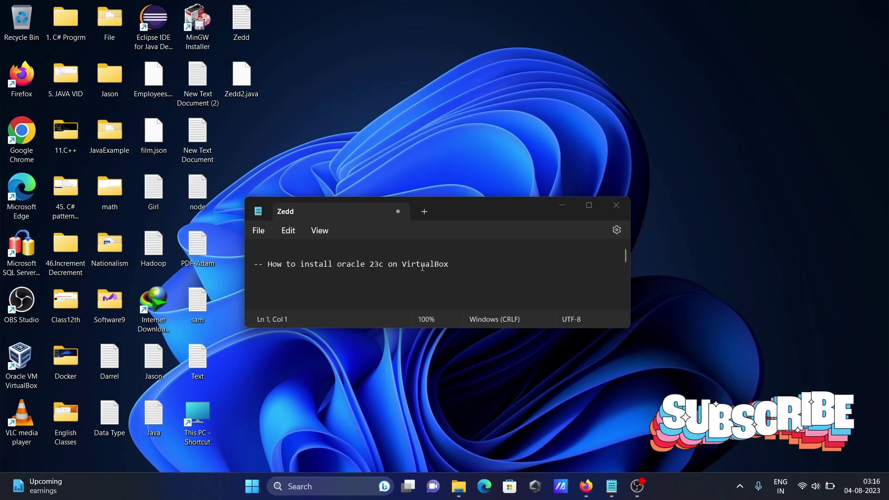
Step: Minimize the 'How to install oracle 23c on VirtualBox' Notepad note to reveal the desktop
{"action": "left_click", "coordinate": [562, 206]}
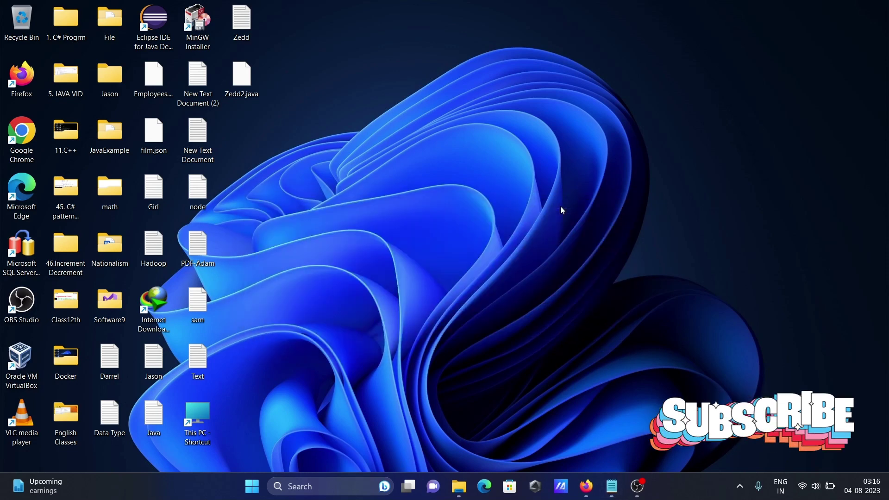
Step: Return to Firefox's 'download oracle 23c' results and open the Oracle Database Free page
{"action": "left_click", "coordinate": [587, 484]}
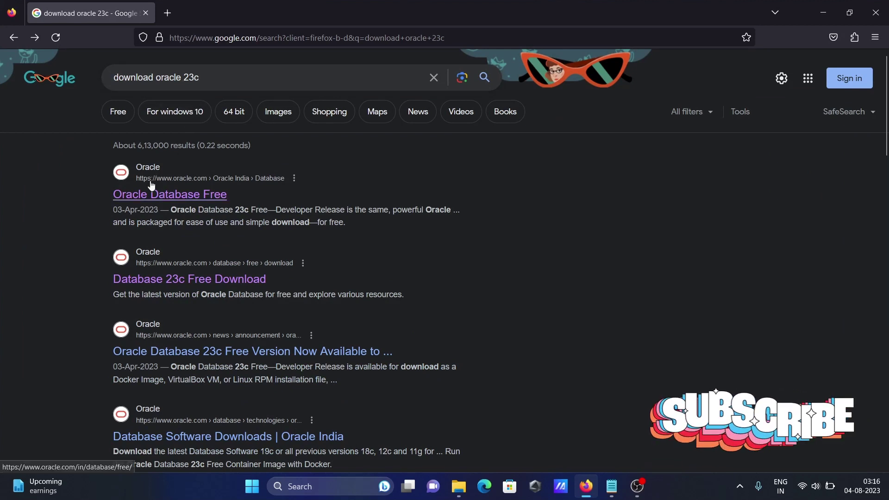
{"action": "left_click", "coordinate": [178, 193]}
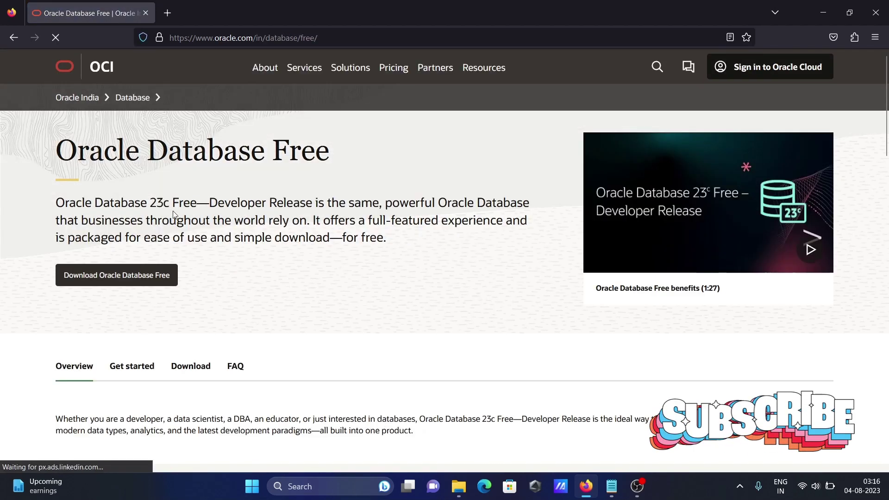
Step: Open the Database 23c Free Download page, scroll to the platform table, and close the chat popup
{"action": "left_click", "coordinate": [109, 276]}
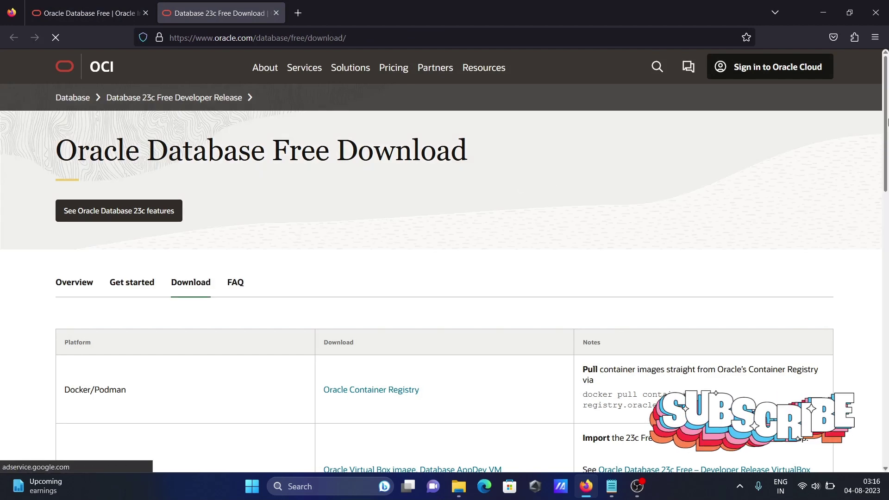
{"action": "scroll", "coordinate": [887, 202], "scroll_direction": "down", "scroll_amount": 5}
{"action": "left_click_drag", "start_coordinate": [887, 201], "coordinate": [882, 254]}
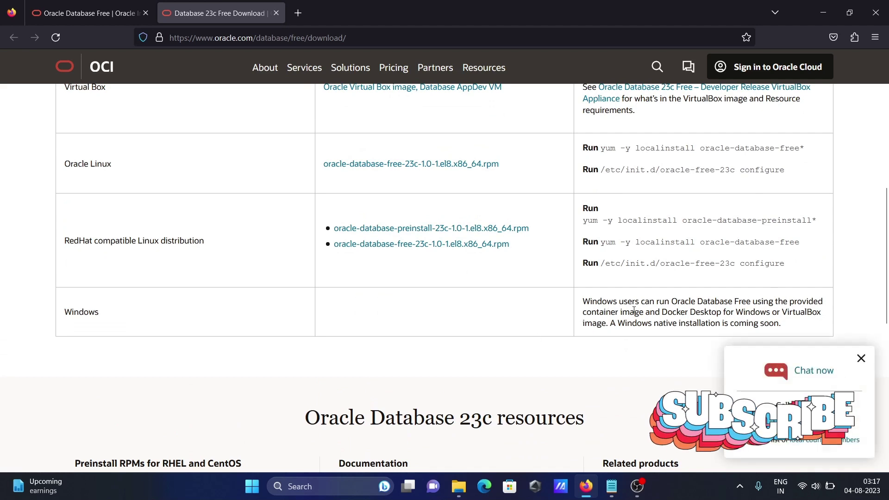
{"action": "left_click_drag", "start_coordinate": [882, 281], "coordinate": [881, 239]}
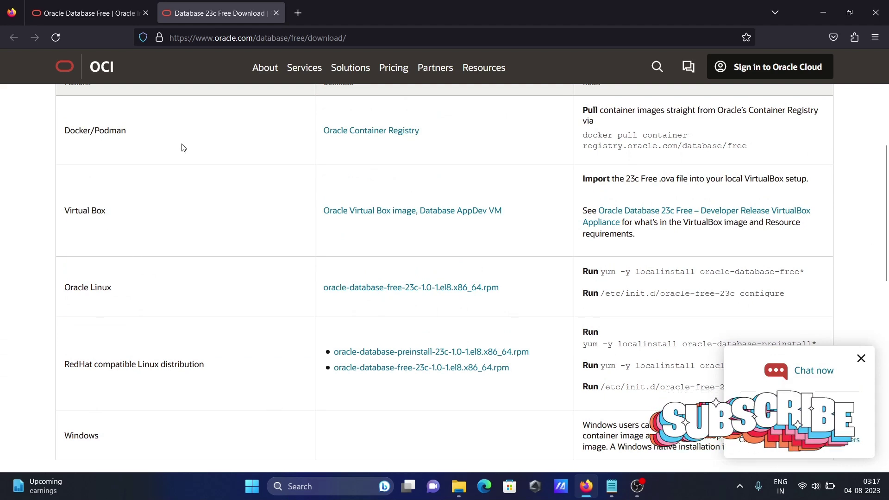
{"action": "left_click", "coordinate": [860, 359]}
{"action": "scroll", "coordinate": [885, 218], "scroll_direction": "up", "scroll_amount": 2}
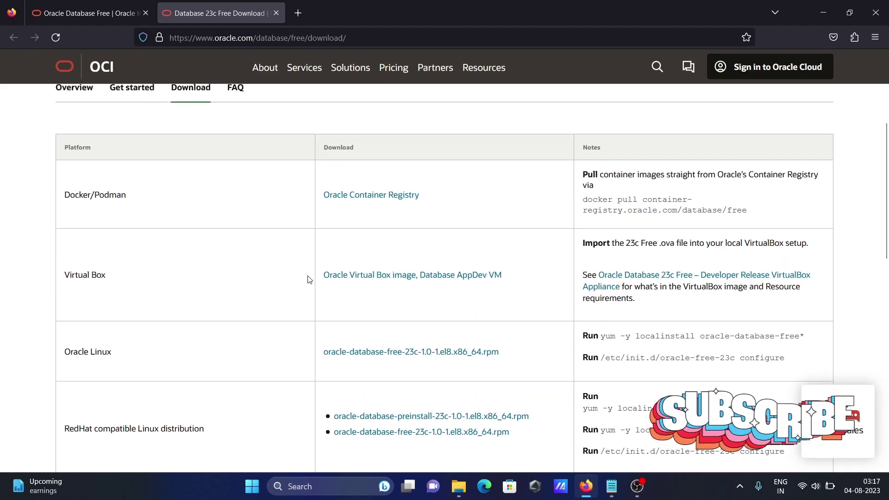
Step: Start the 6.5 GB VirtualBox .ova appliance download, pause it, and minimize Firefox
{"action": "left_click", "coordinate": [386, 278]}
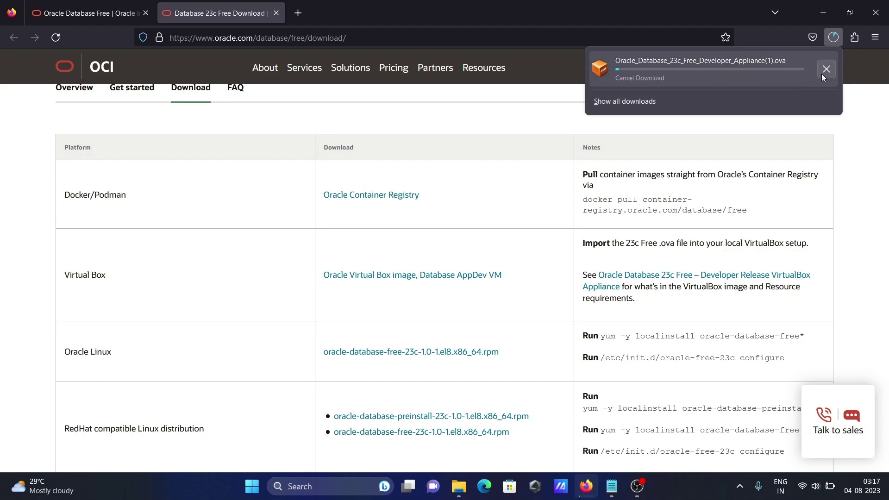
{"action": "right_click", "coordinate": [773, 72]}
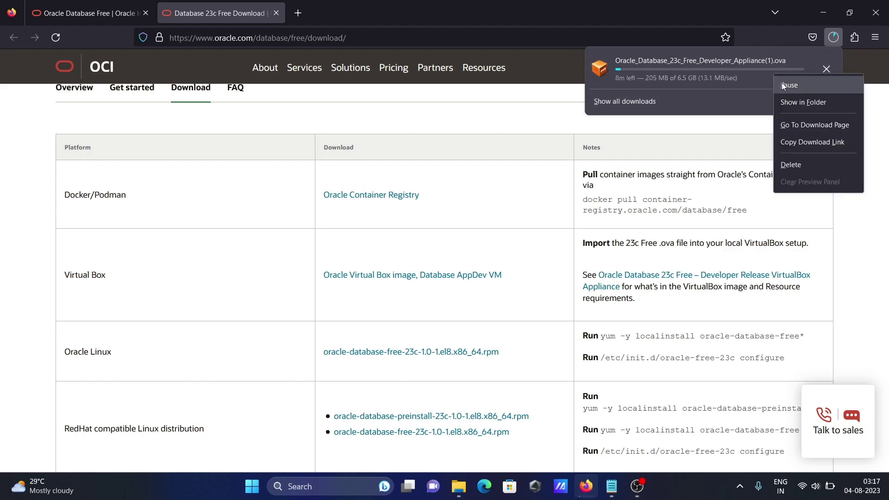
{"action": "left_click", "coordinate": [783, 85]}
{"action": "left_click", "coordinate": [829, 12]}
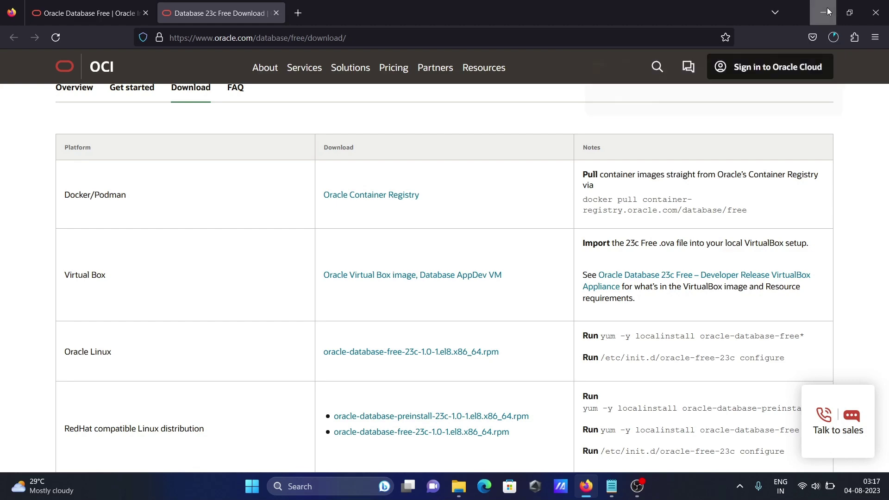
{"action": "left_click", "coordinate": [828, 11]}
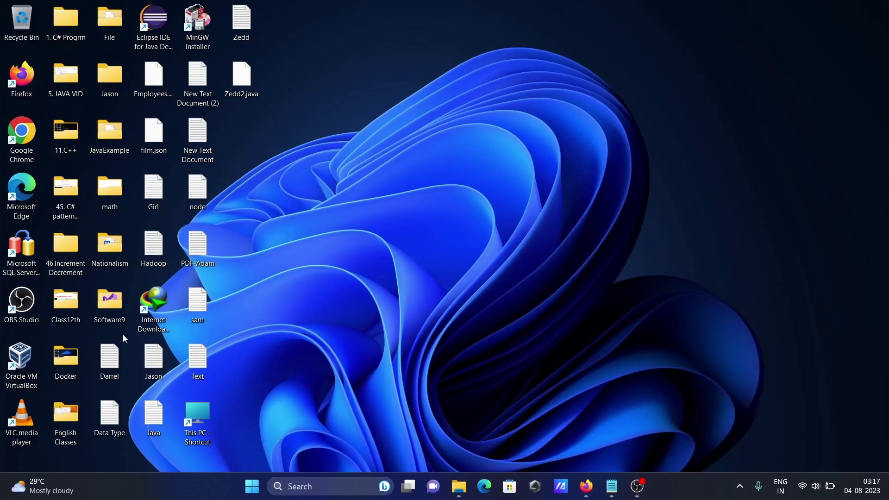
Step: Open yesterday's Oracle_Database_23c_Free_Developer_Appliance .ova from Downloads, then minimize File Explorer
{"action": "double_click", "coordinate": [199, 414]}
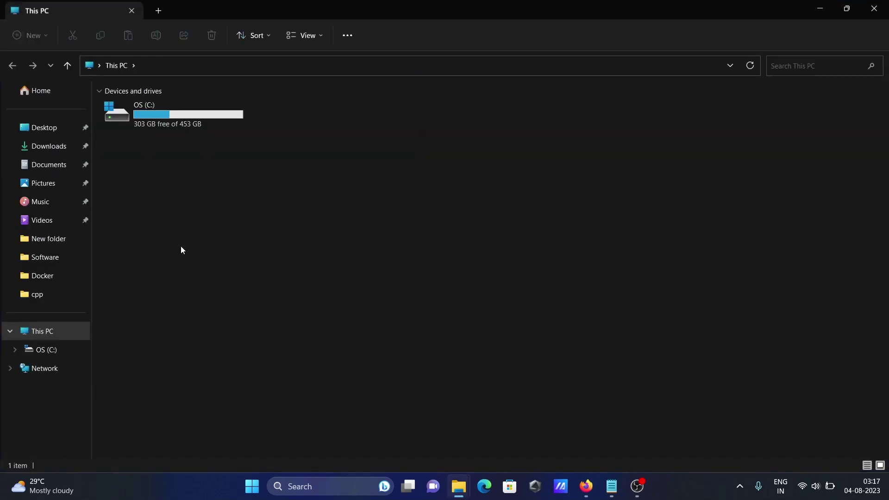
{"action": "left_click", "coordinate": [52, 151]}
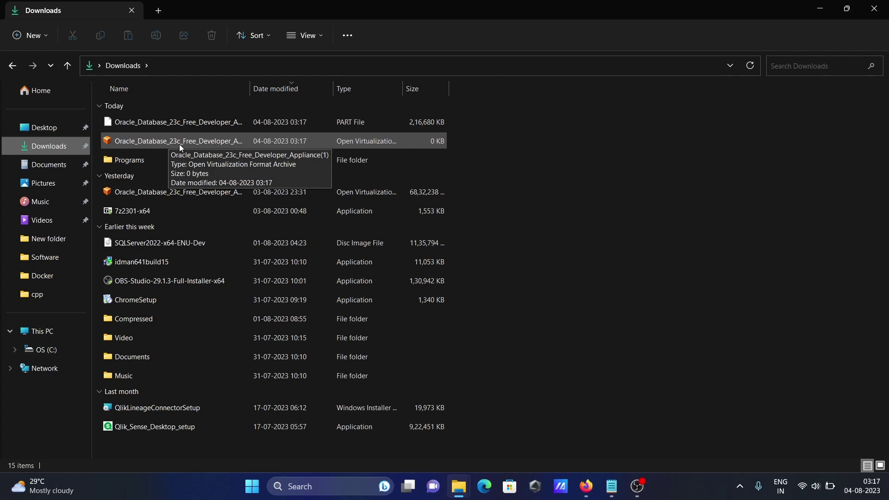
{"action": "left_click", "coordinate": [183, 194]}
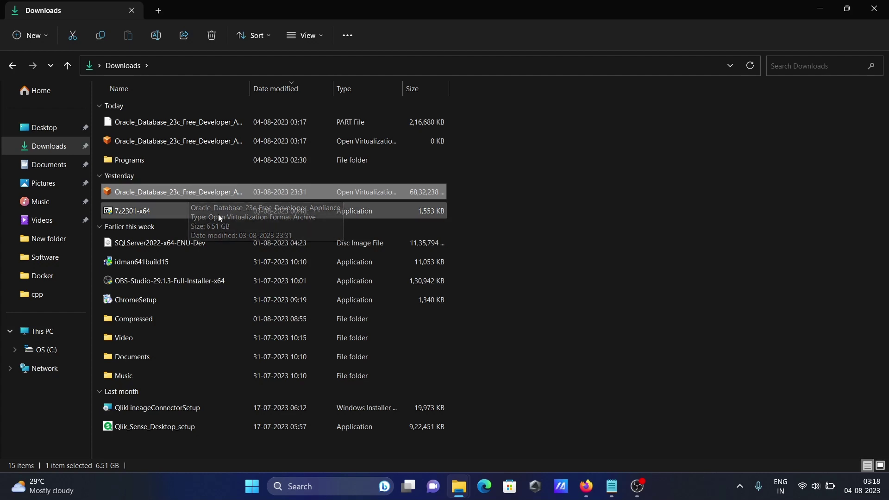
{"action": "double_click", "coordinate": [174, 194]}
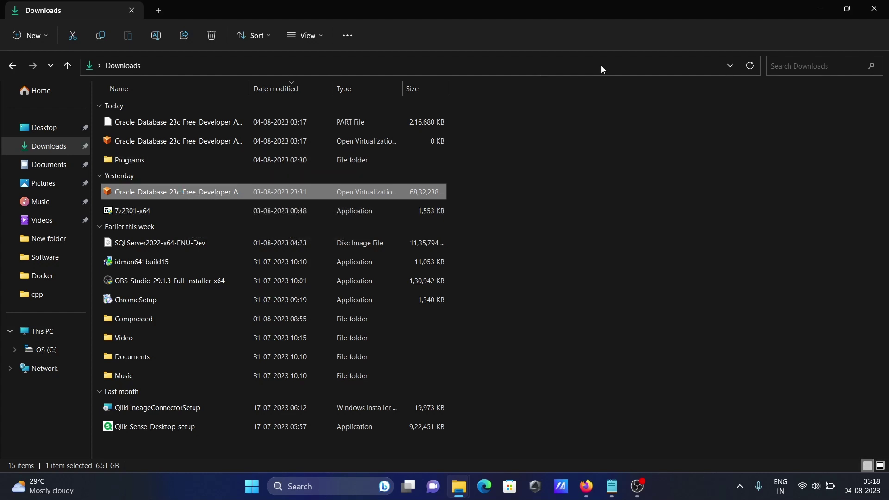
{"action": "left_click", "coordinate": [823, 6]}
{"action": "left_click", "coordinate": [823, 5]}
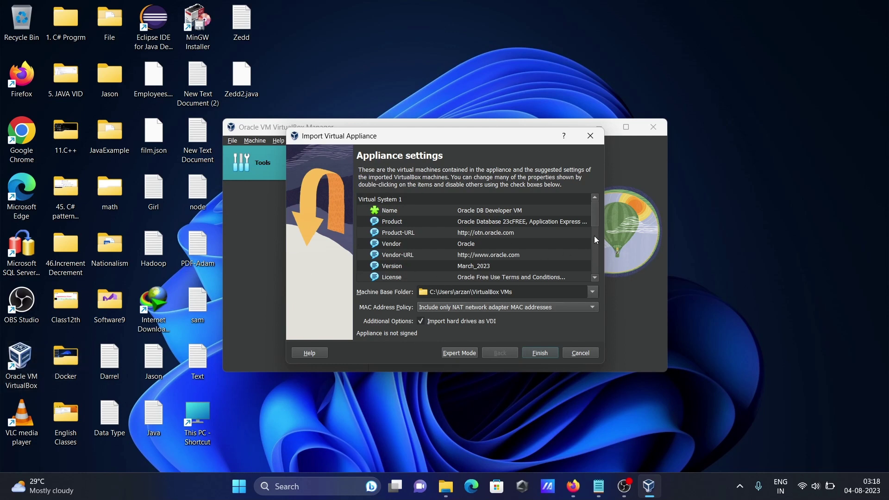
Step: Finish the Oracle DB Developer VM appliance settings and agree to the software license
{"action": "left_click_drag", "start_coordinate": [595, 220], "coordinate": [581, 188]}
{"action": "left_click", "coordinate": [538, 355]}
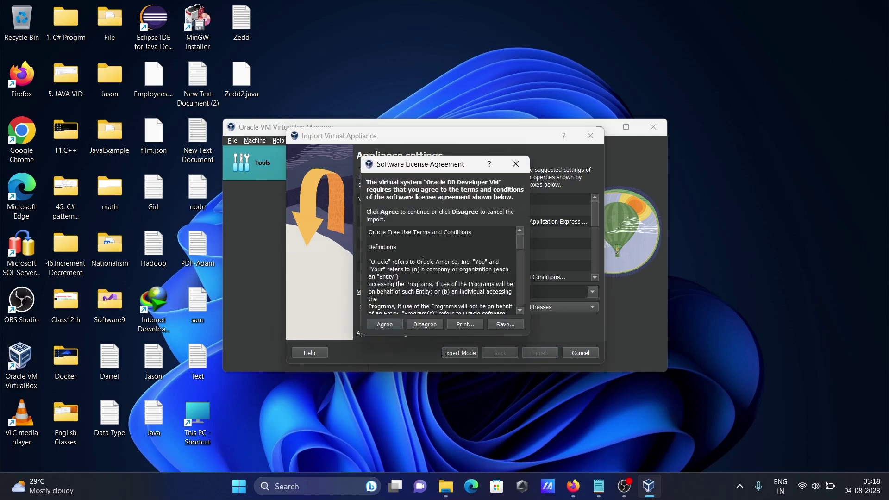
{"action": "left_click", "coordinate": [385, 324]}
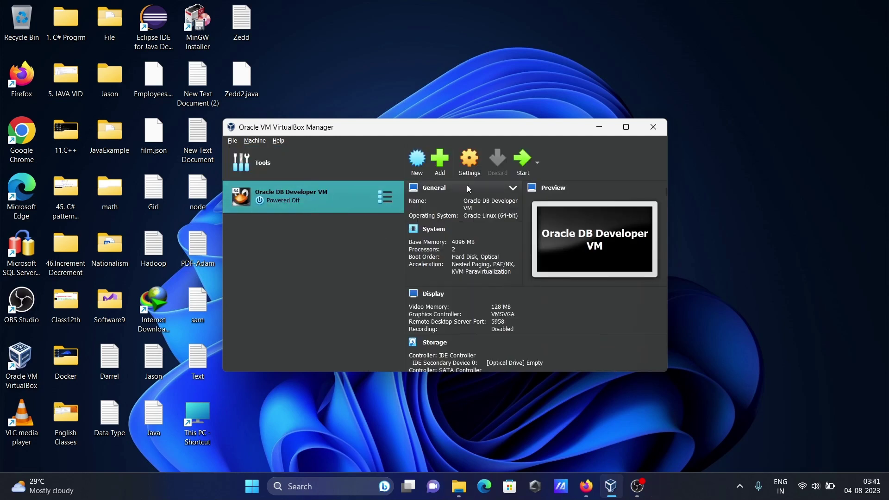
Step: Start the Oracle DB Developer VM and wait for it to boot to the guest desktop
{"action": "left_click", "coordinate": [517, 163]}
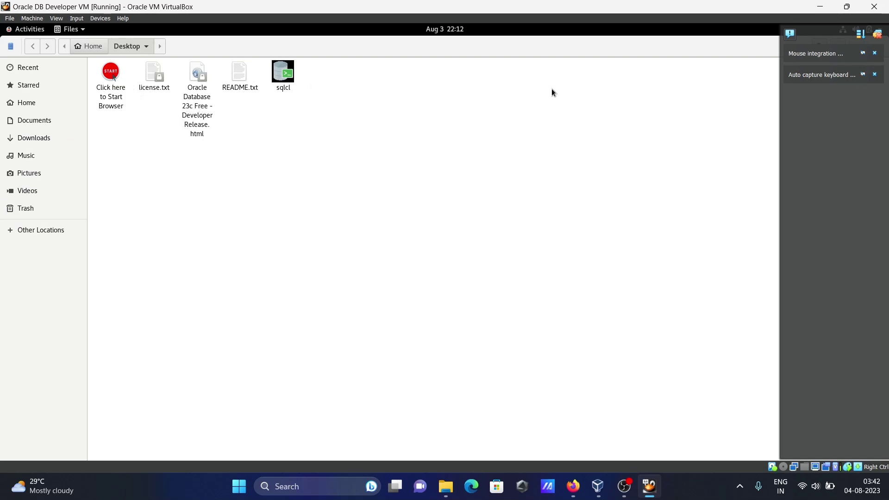
Step: Close the mouse-integration and keyboard-capture notices, then dismiss README.txt's context menu
{"action": "left_click", "coordinate": [875, 53]}
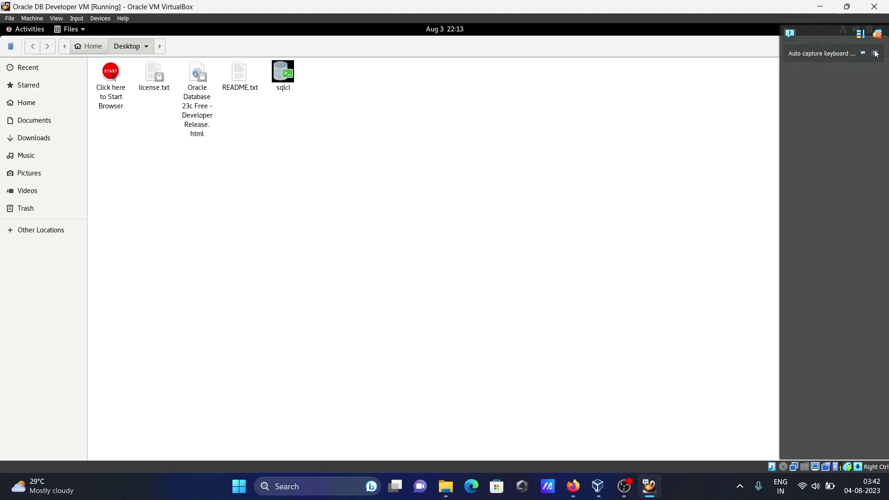
{"action": "left_click", "coordinate": [875, 54]}
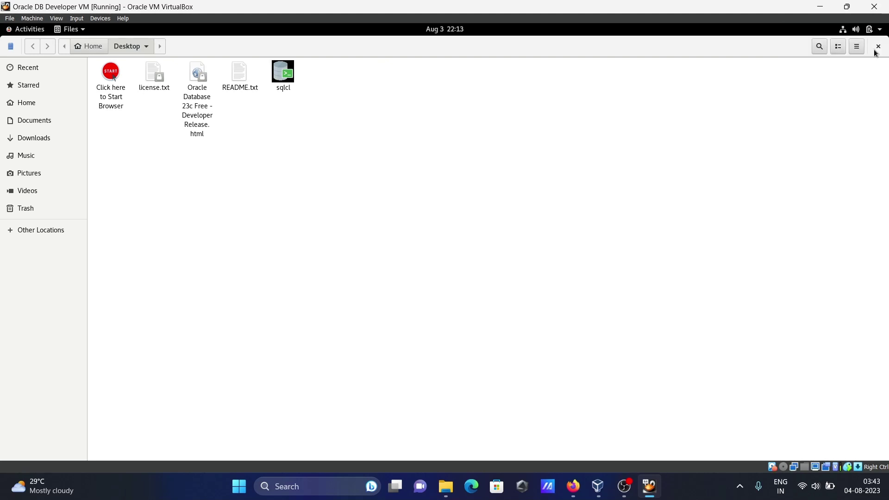
{"action": "right_click", "coordinate": [233, 74]}
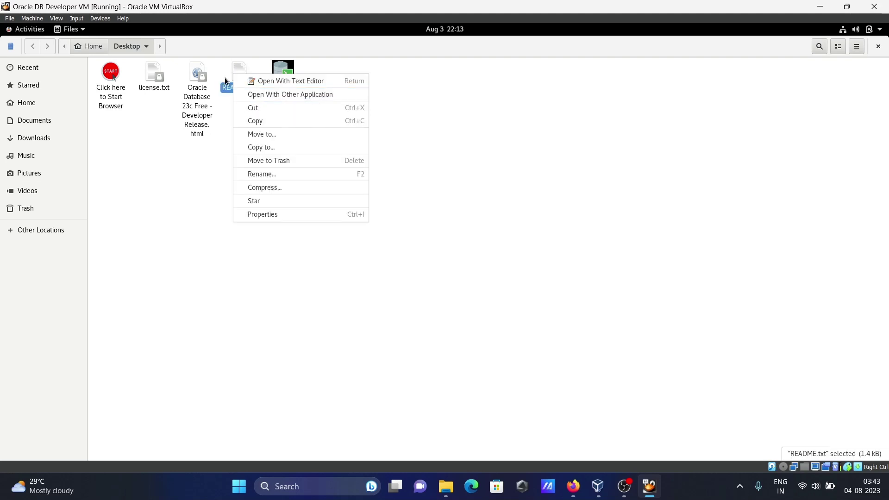
{"action": "left_click", "coordinate": [204, 187]}
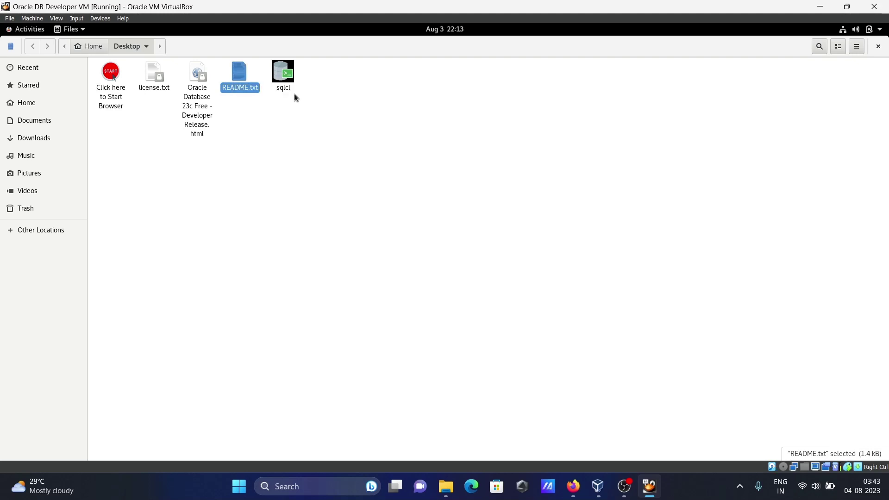
Step: Launch sqlcl from the guest desktop and log in as hr with the schema password
{"action": "left_click", "coordinate": [279, 80]}
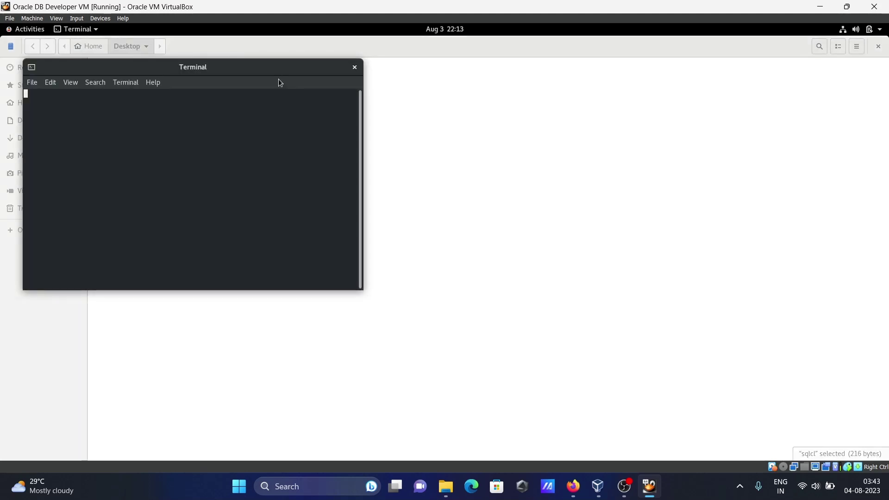
{"action": "left_click_drag", "start_coordinate": [248, 68], "coordinate": [558, 107]}
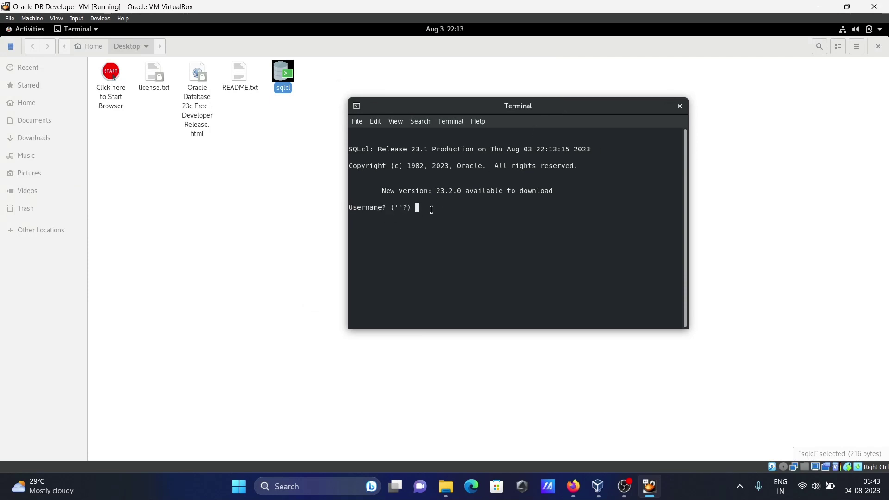
{"action": "type", "text": "hr"}
{"action": "key", "text": "Return"}
{"action": "type", "text": "oracle"}
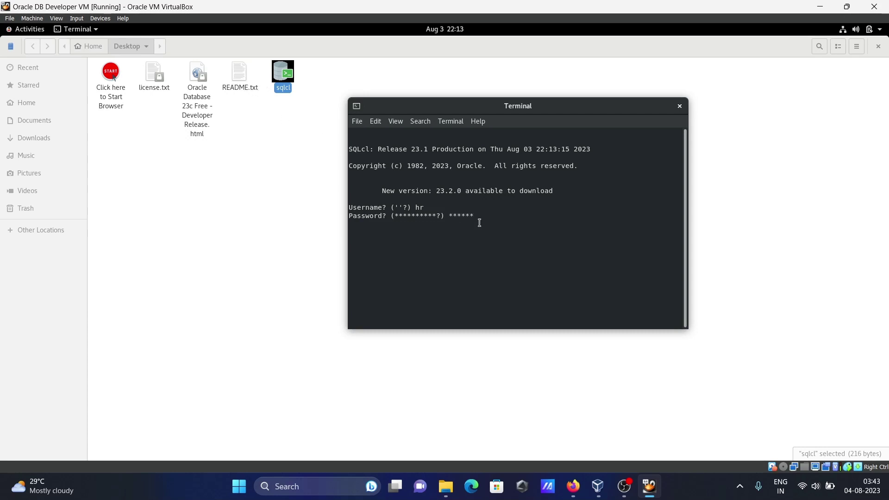
{"action": "key", "text": "Return"}
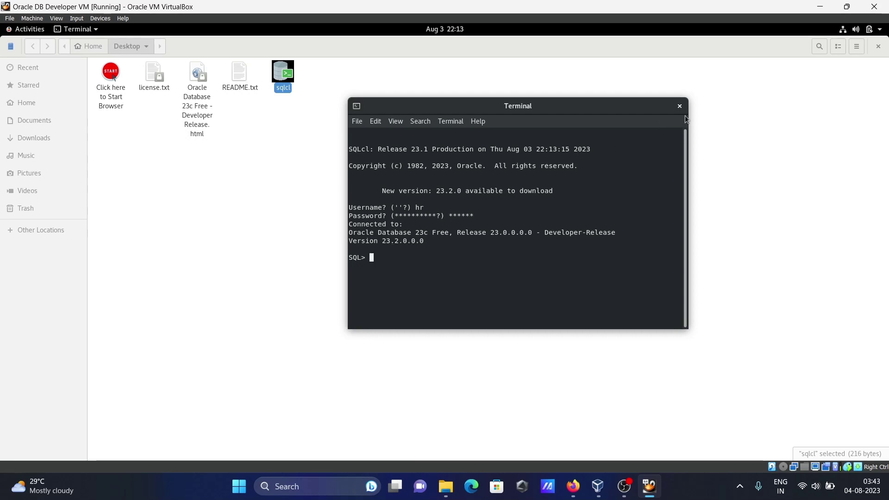
Step: Start the guest browser and sign in to Database Actions as hr with its password
{"action": "left_click", "coordinate": [113, 89]}
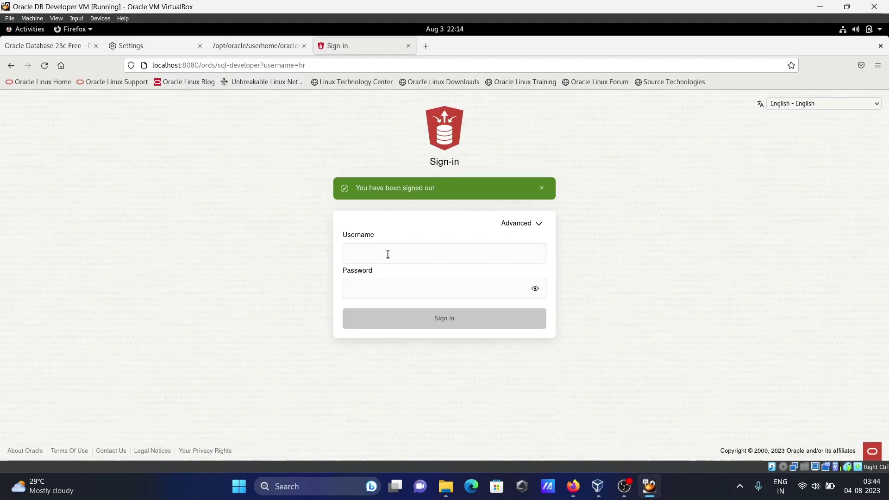
{"action": "left_click", "coordinate": [384, 254]}
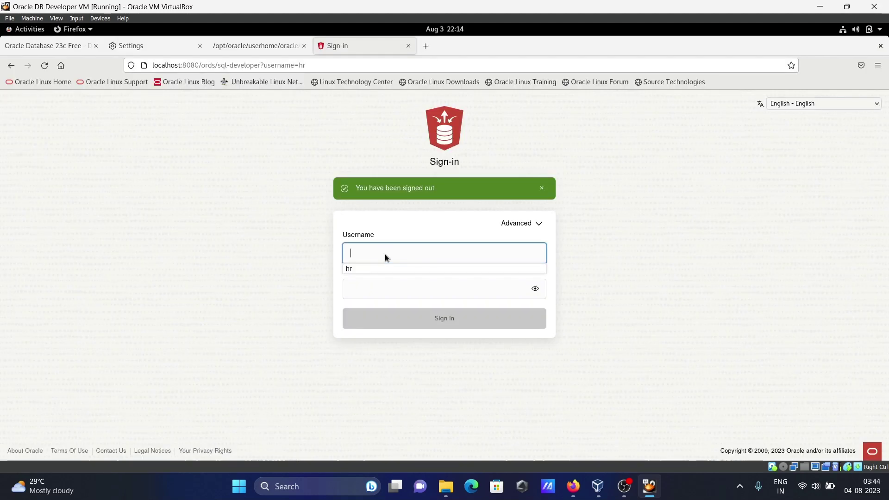
{"action": "type", "text": "hr"}
{"action": "key", "text": "Tab"}
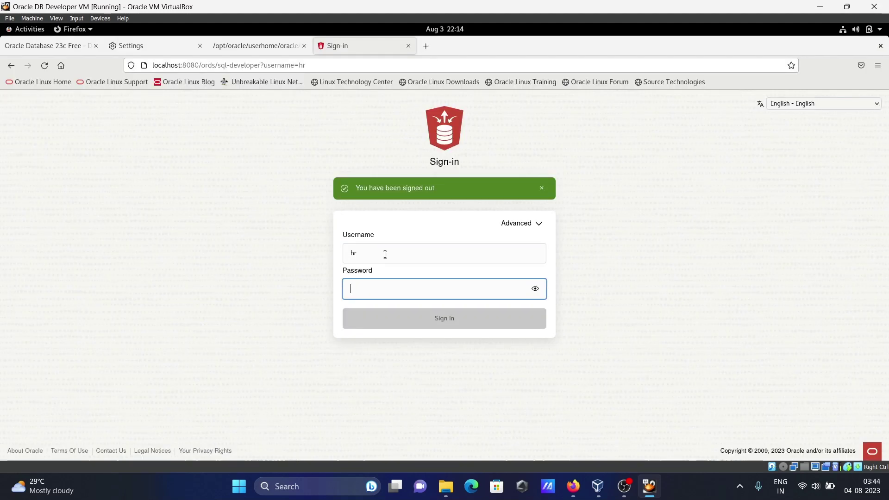
{"action": "type", "text": "ora"}
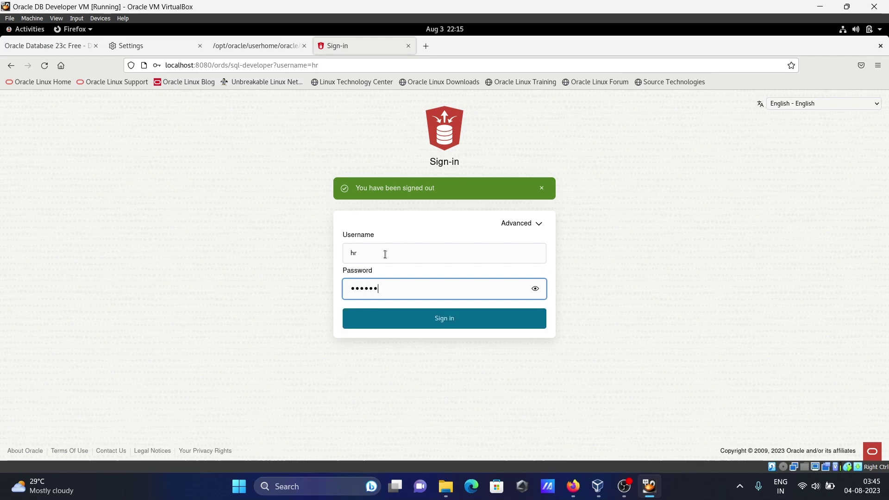
{"action": "left_click", "coordinate": [446, 319]}
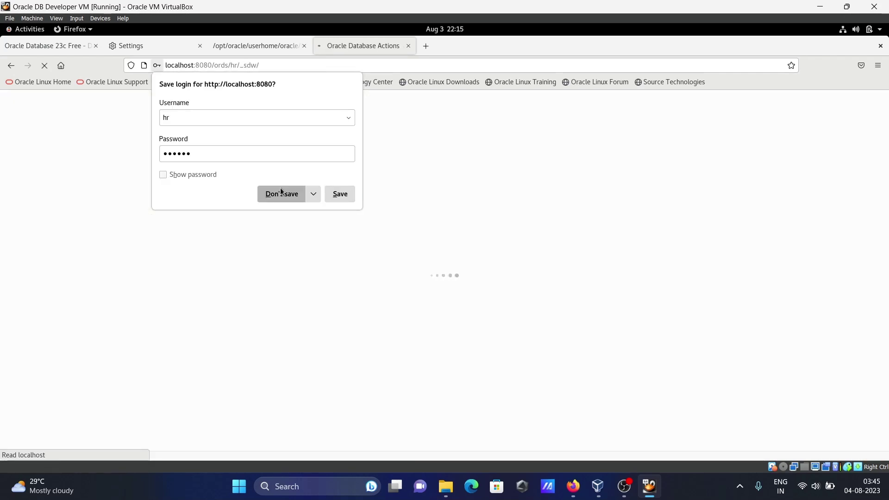
Step: Decline Firefox's offer to save the HR login, then launch the SQL worksheet from the Launchpad
{"action": "left_click", "coordinate": [281, 194]}
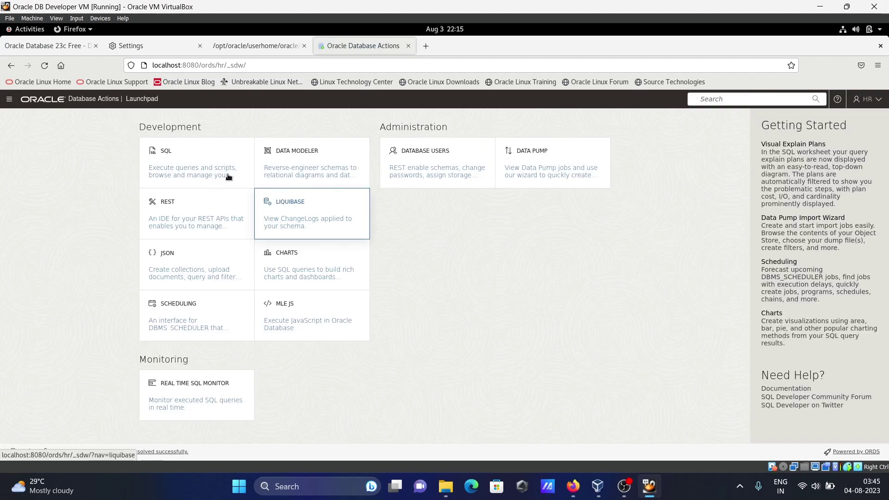
{"action": "left_click", "coordinate": [200, 163]}
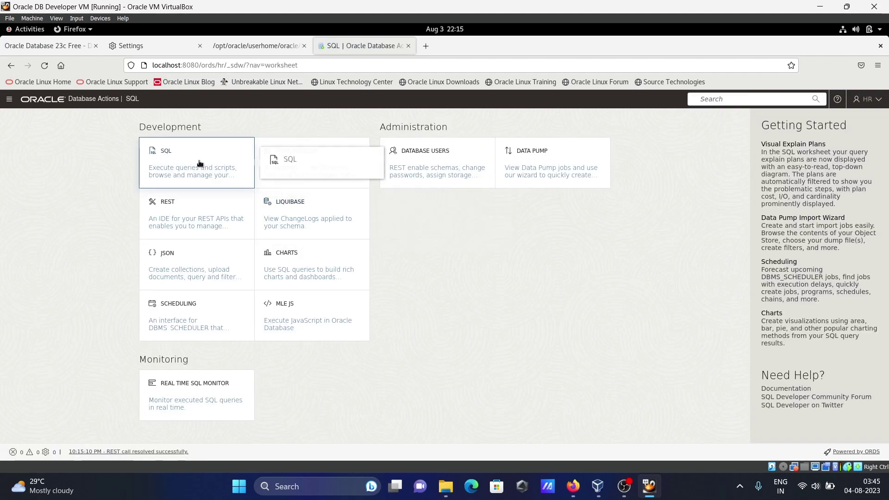